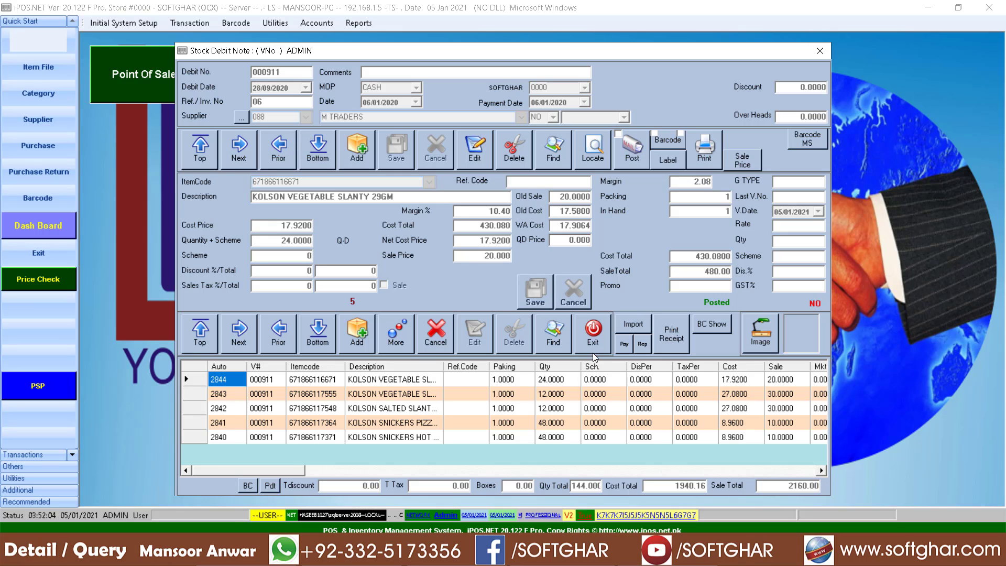
Review voucher 000911's item lines, including both KOLSON 38GM slanty lines, then bring up Find.
{"action": "left_click", "coordinate": [470, 395]}
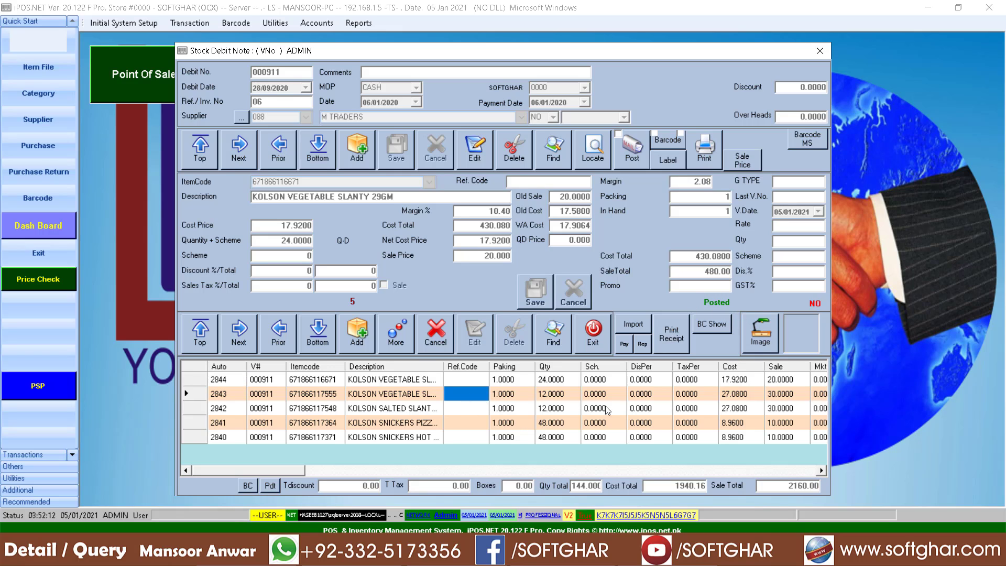
{"action": "left_click", "coordinate": [373, 399]}
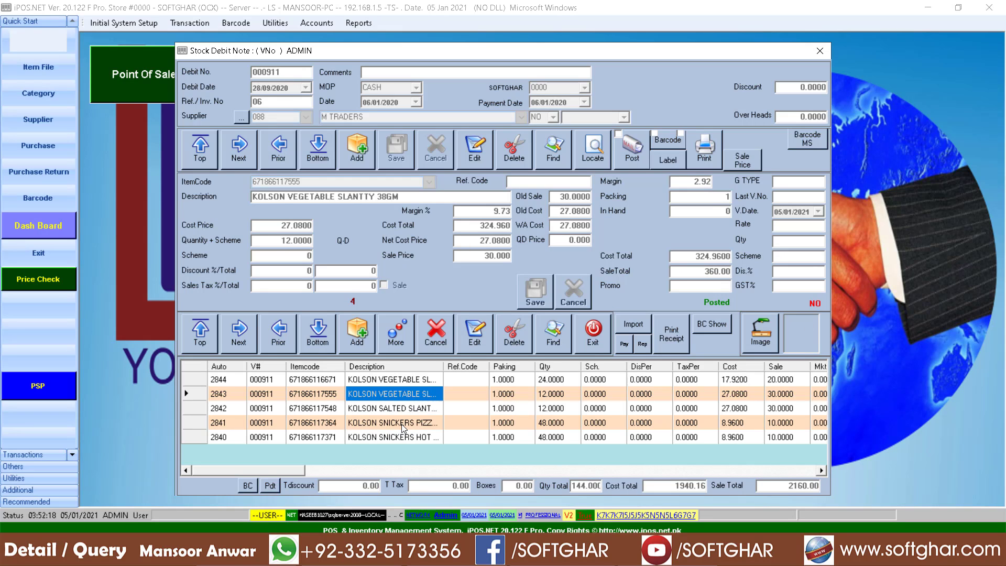
{"action": "left_click", "coordinate": [394, 412]}
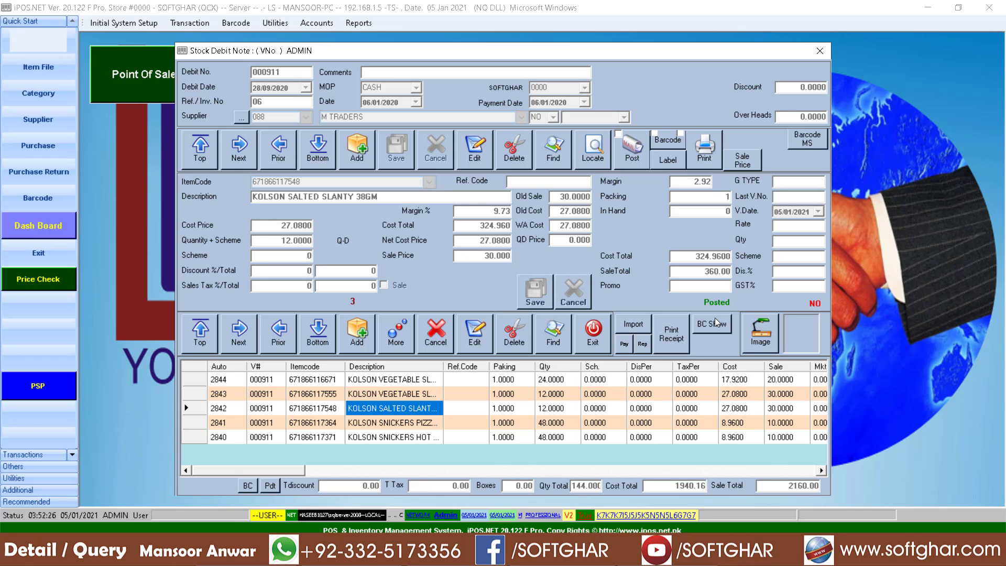
{"action": "left_click", "coordinate": [557, 151]}
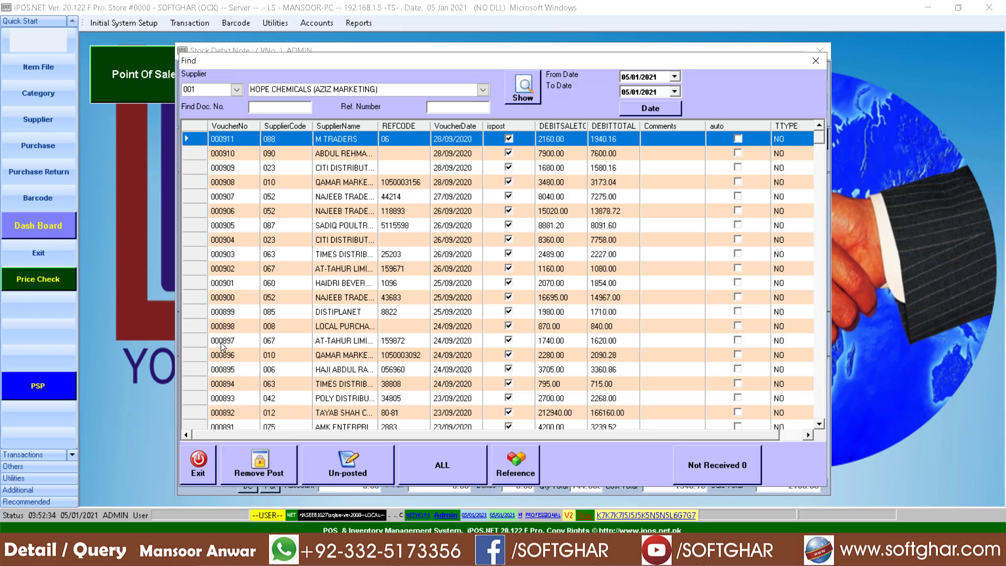
{"action": "left_click", "coordinate": [229, 399]}
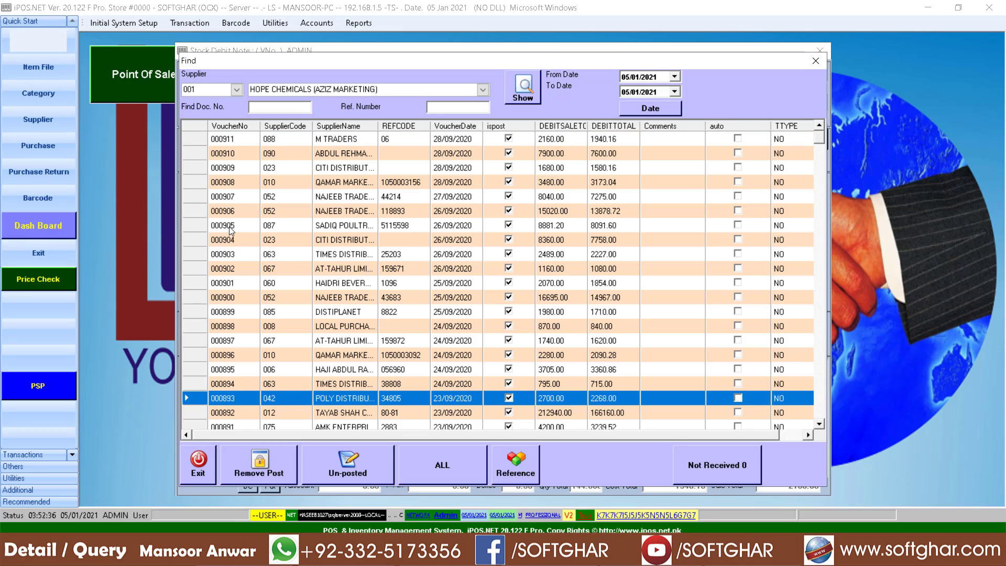
{"action": "left_click", "coordinate": [816, 61]}
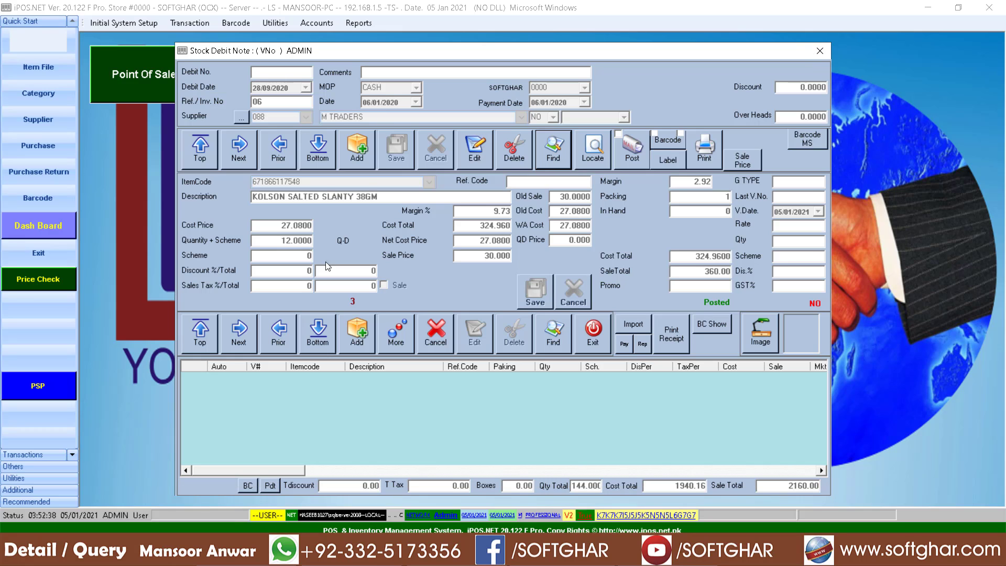
{"action": "left_click", "coordinate": [276, 152]}
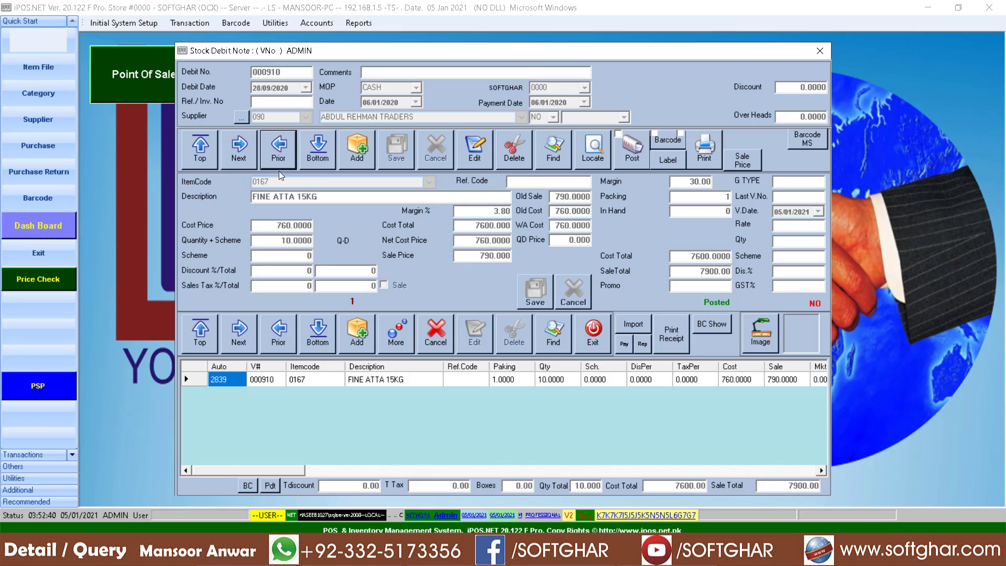
{"action": "left_click", "coordinate": [279, 157]}
{"action": "left_click", "coordinate": [279, 165]}
{"action": "left_click", "coordinate": [279, 166]}
{"action": "left_click", "coordinate": [279, 166]}
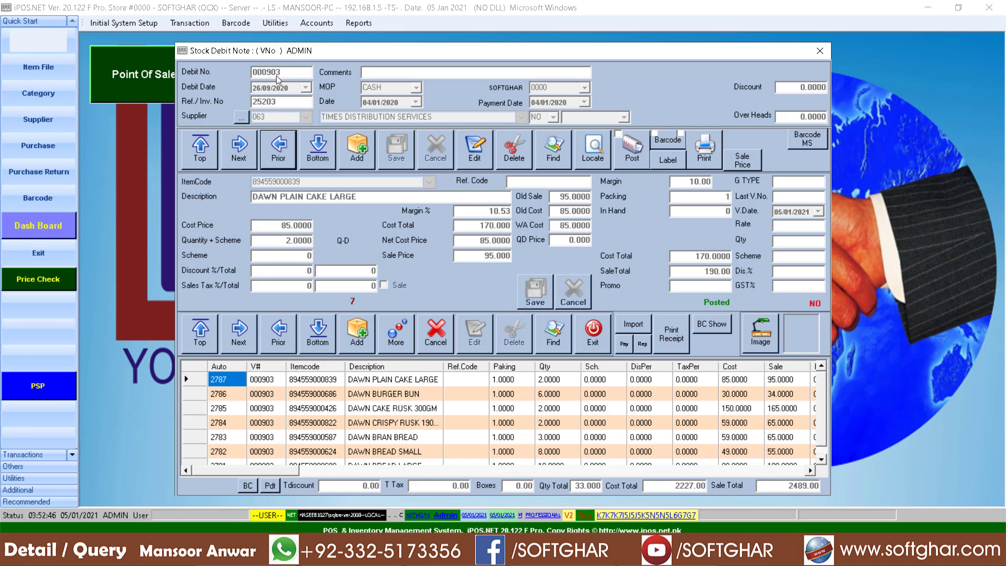
{"action": "left_click", "coordinate": [554, 152]}
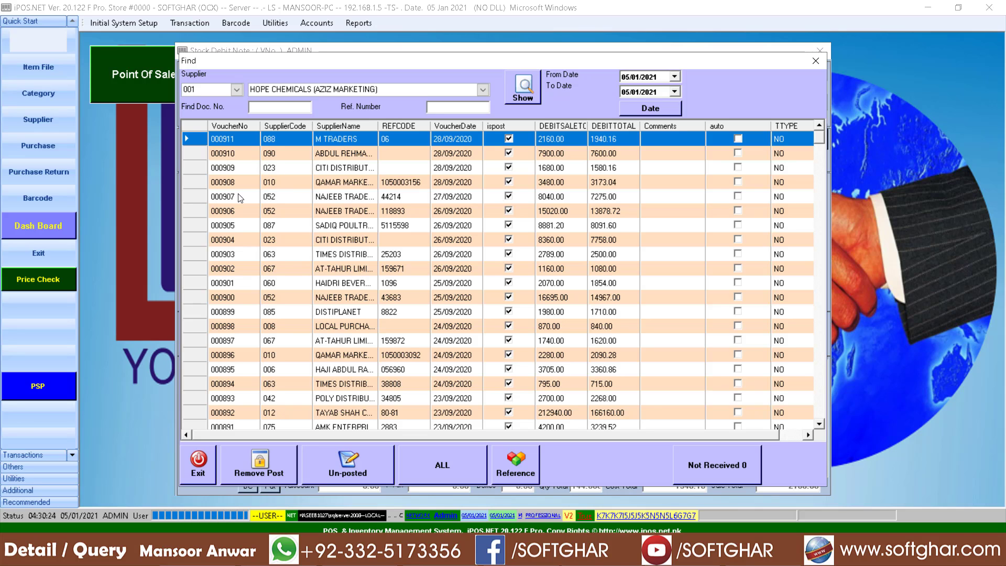
{"action": "left_click", "coordinate": [227, 177]}
{"action": "left_click", "coordinate": [228, 225]}
{"action": "left_click", "coordinate": [229, 283]}
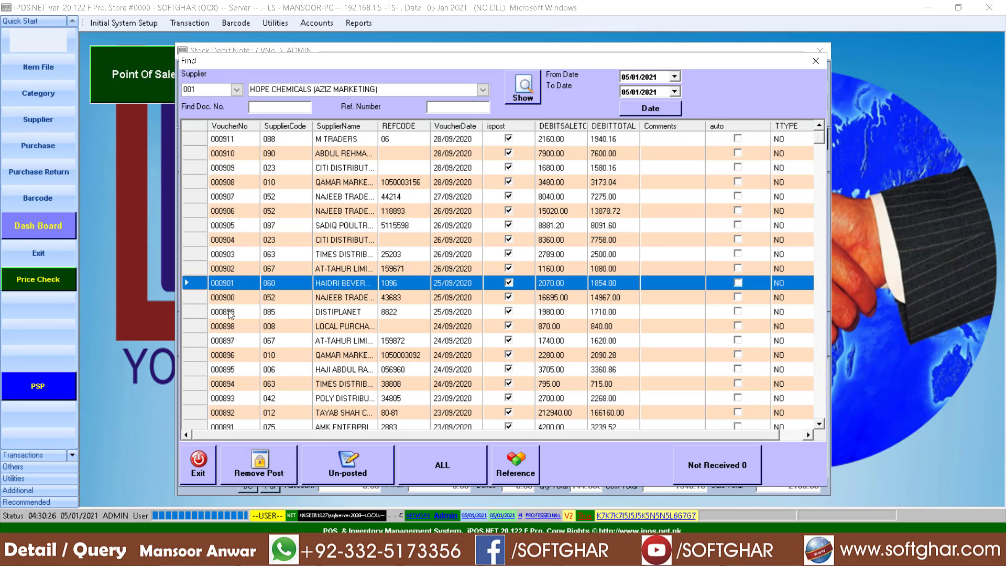
{"action": "left_click", "coordinate": [230, 311]}
{"action": "left_click", "coordinate": [233, 354]}
{"action": "left_click", "coordinate": [234, 235]}
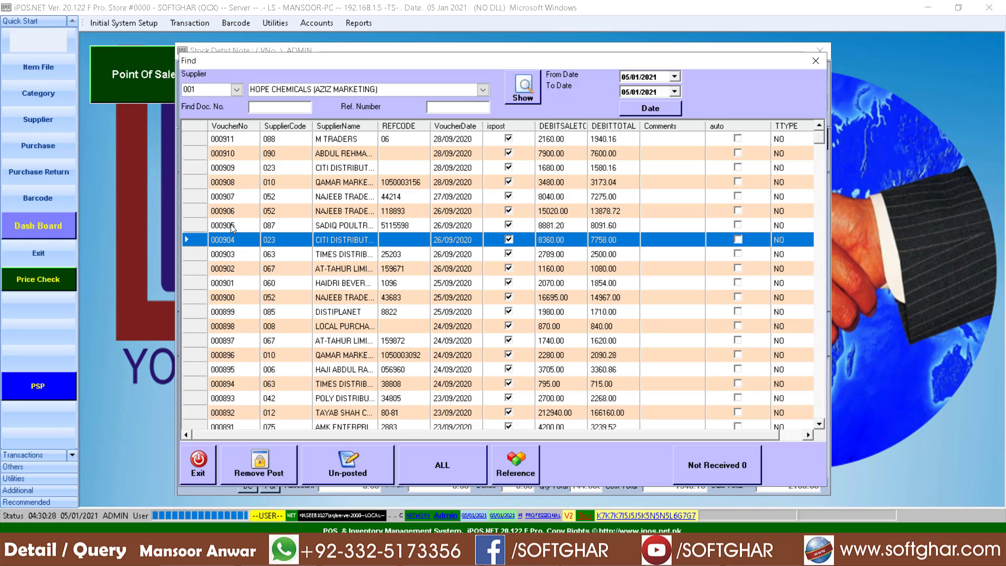
{"action": "left_click", "coordinate": [231, 224]}
{"action": "left_click", "coordinate": [235, 177]}
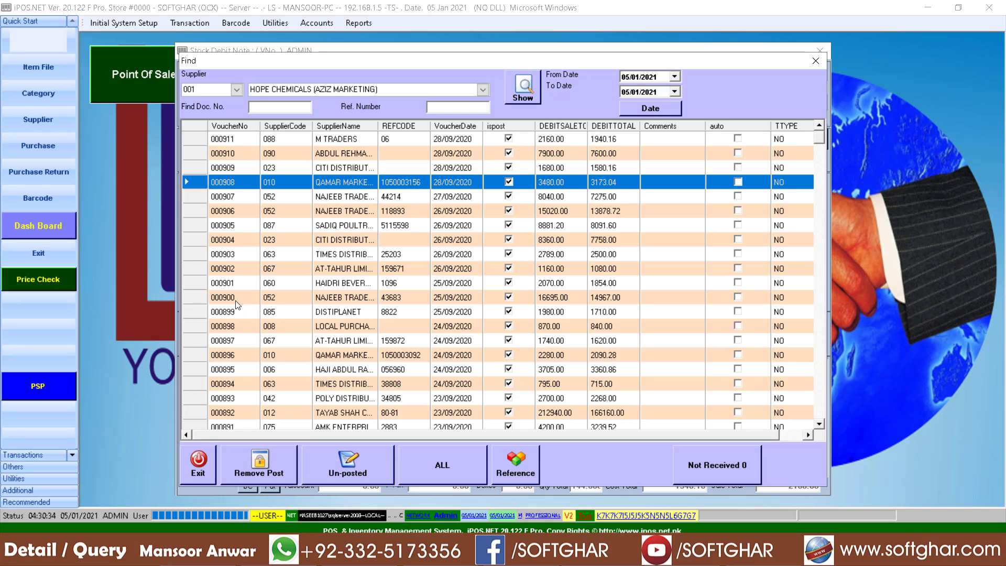
{"action": "scroll", "coordinate": [284, 342], "scroll_direction": "down", "scroll_amount": 1}
{"action": "scroll", "coordinate": [437, 335], "scroll_direction": "down", "scroll_amount": 20}
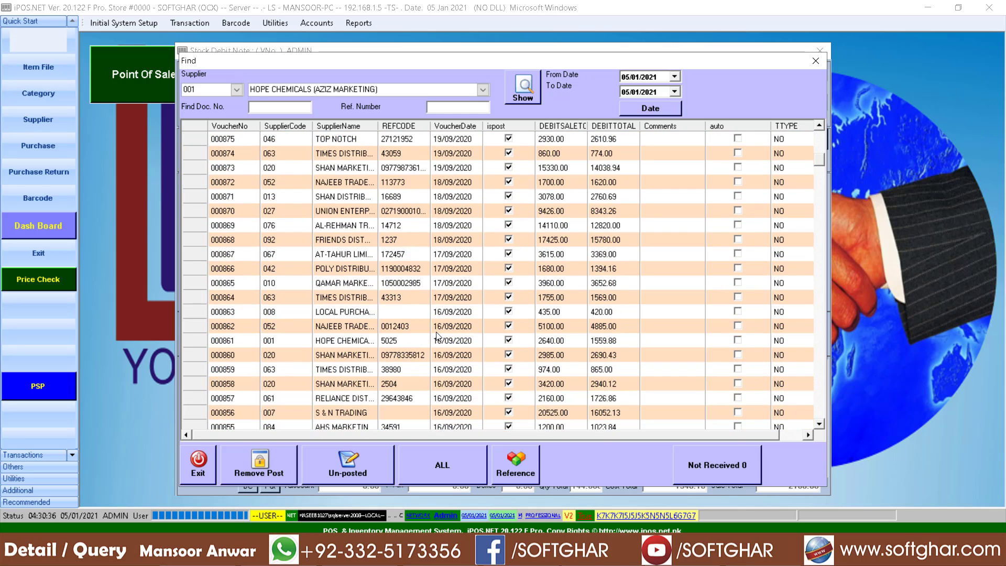
{"action": "scroll", "coordinate": [438, 322], "scroll_direction": "up", "scroll_amount": 20}
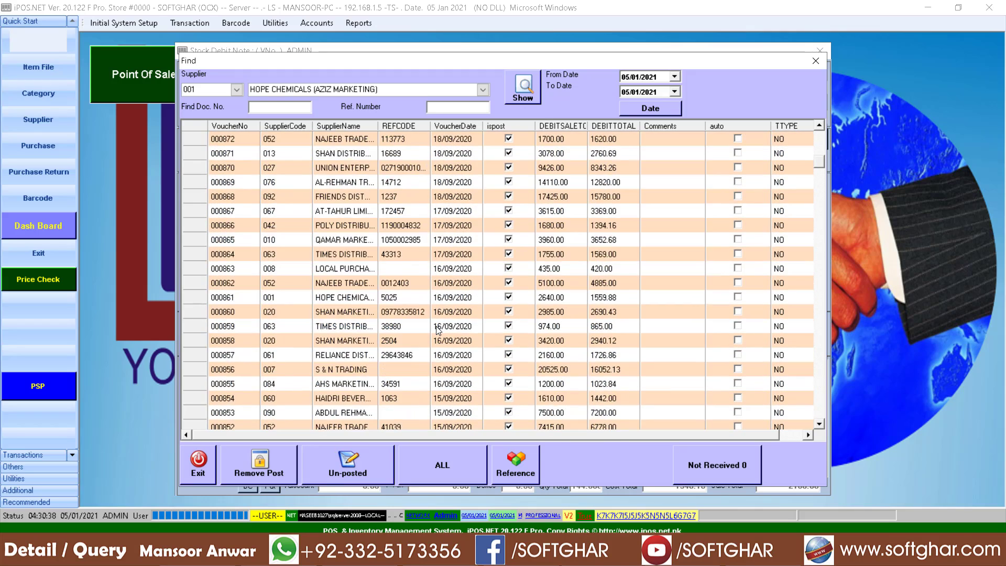
{"action": "left_click", "coordinate": [278, 109]}
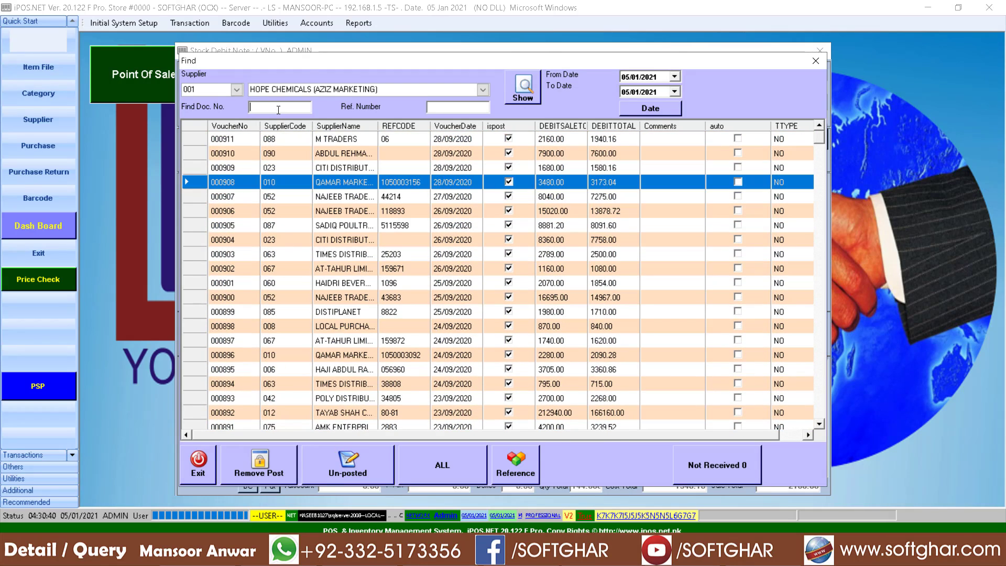
{"action": "left_click_drag", "start_coordinate": [326, 62], "coordinate": [326, 99]}
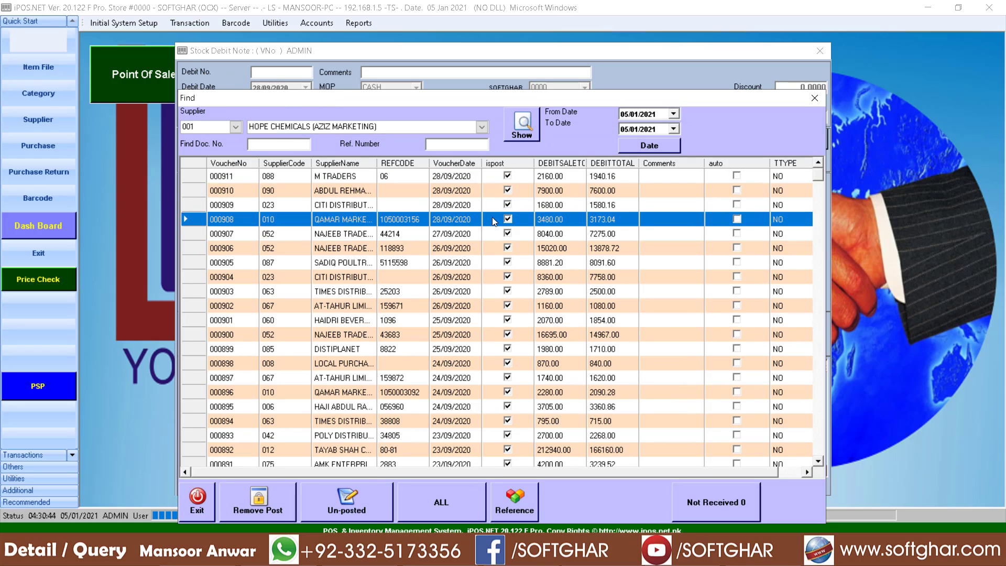
{"action": "type", "text": "0009"}
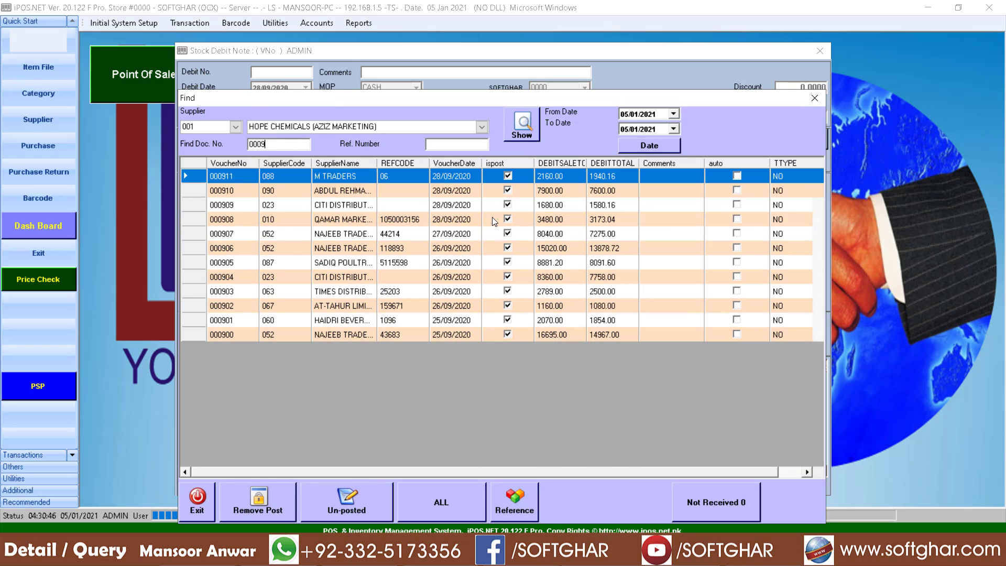
{"action": "type", "text": "03"}
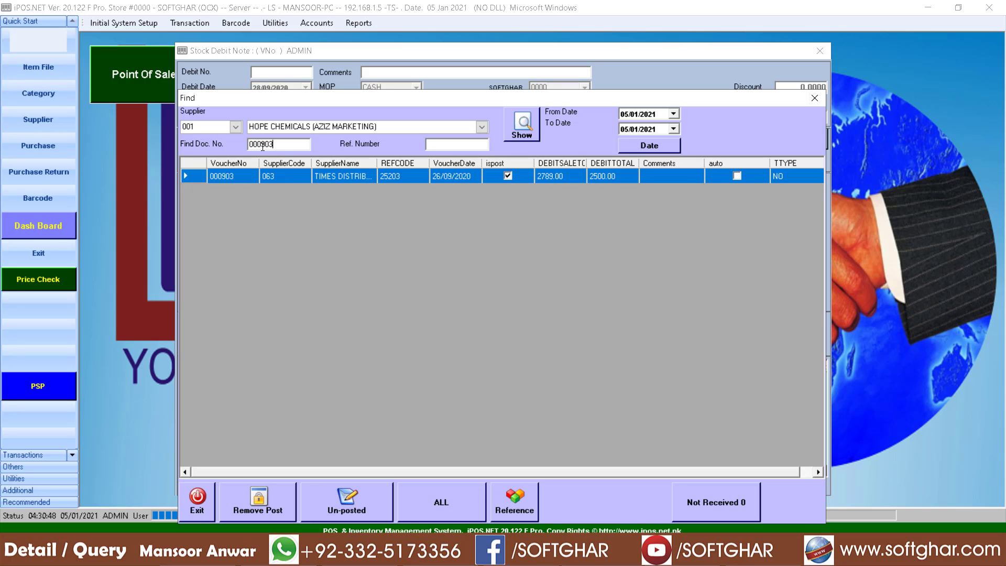
{"action": "left_click_drag", "start_coordinate": [286, 146], "coordinate": [246, 145]}
{"action": "key", "text": "BackSpace"}
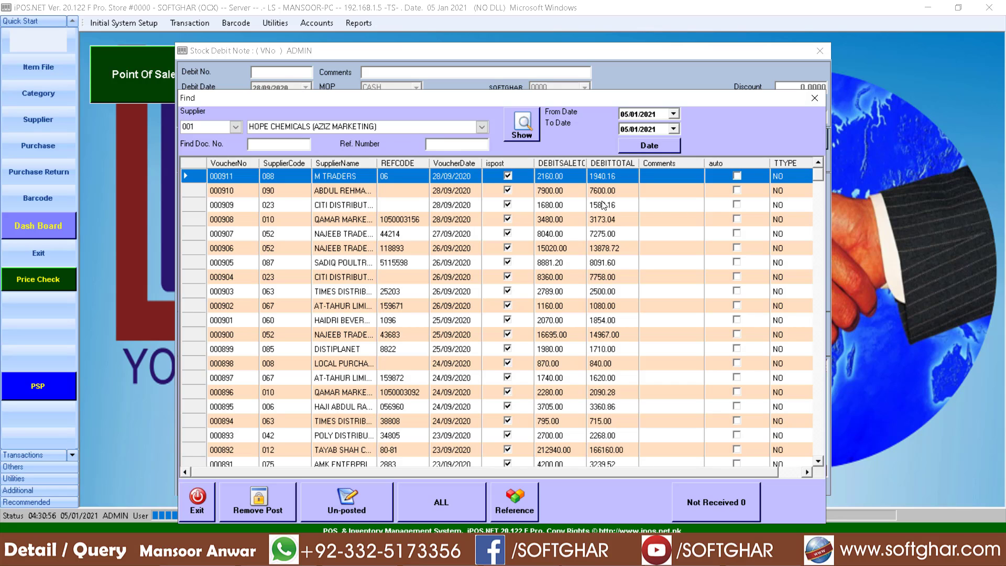
{"action": "type", "text": "012"}
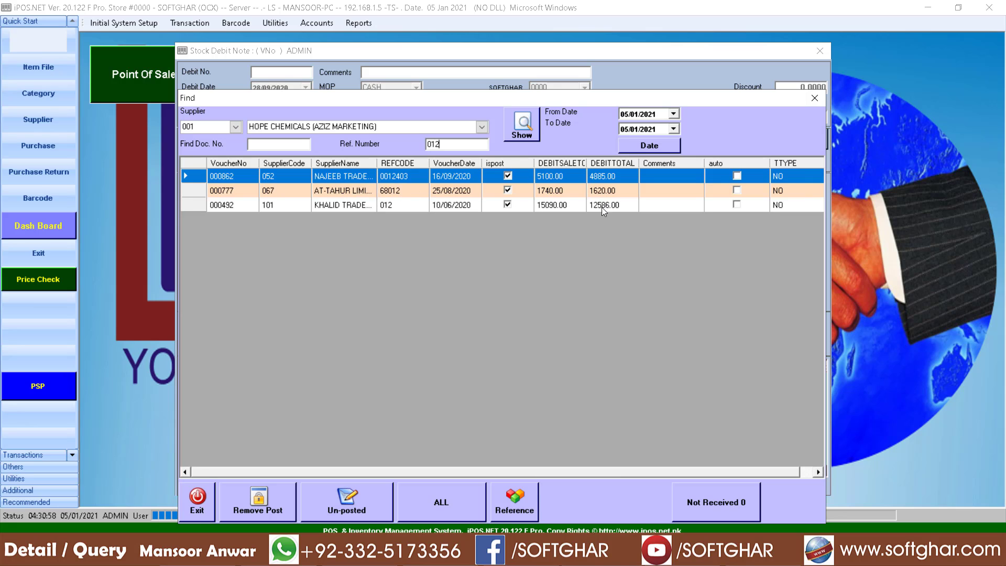
{"action": "key", "text": "BackSpace"}
{"action": "key", "text": "BackSpace"}
{"action": "key", "text": "BackSpace"}
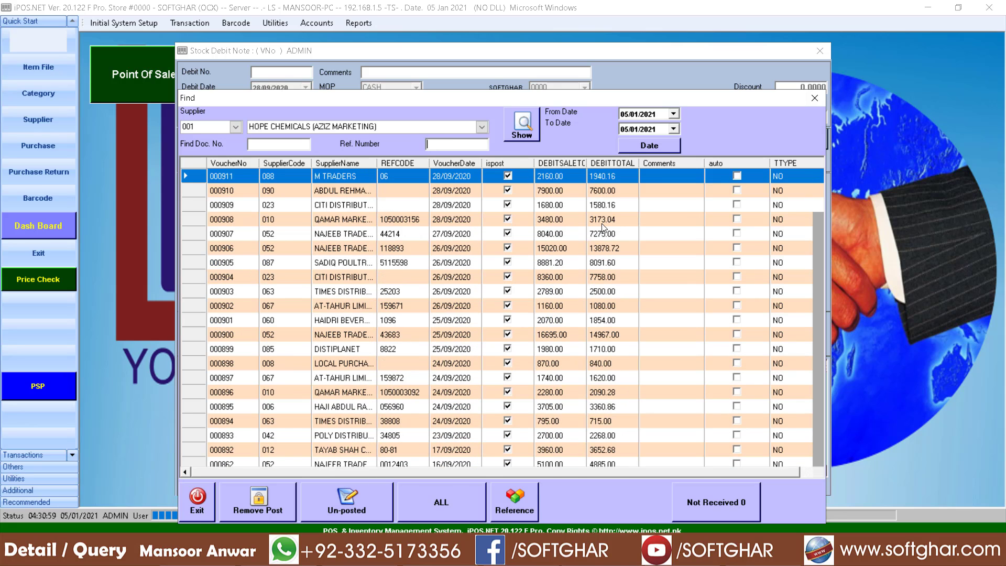
Filter the voucher list to supplier 005 SHAN DISTRIBUTION and select voucher 000763.
{"action": "left_click", "coordinate": [236, 127]}
{"action": "left_click", "coordinate": [276, 163]}
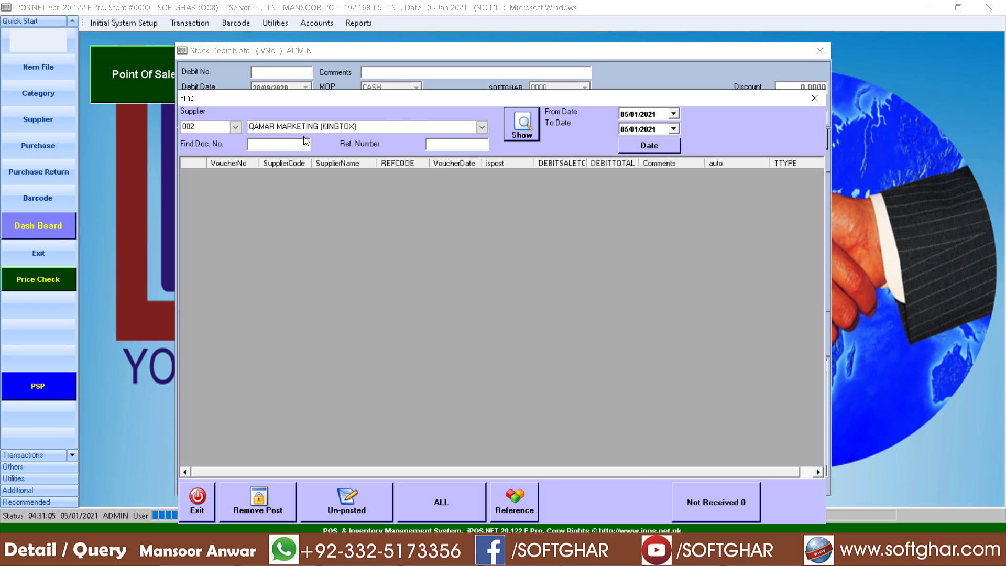
{"action": "left_click", "coordinate": [236, 126]}
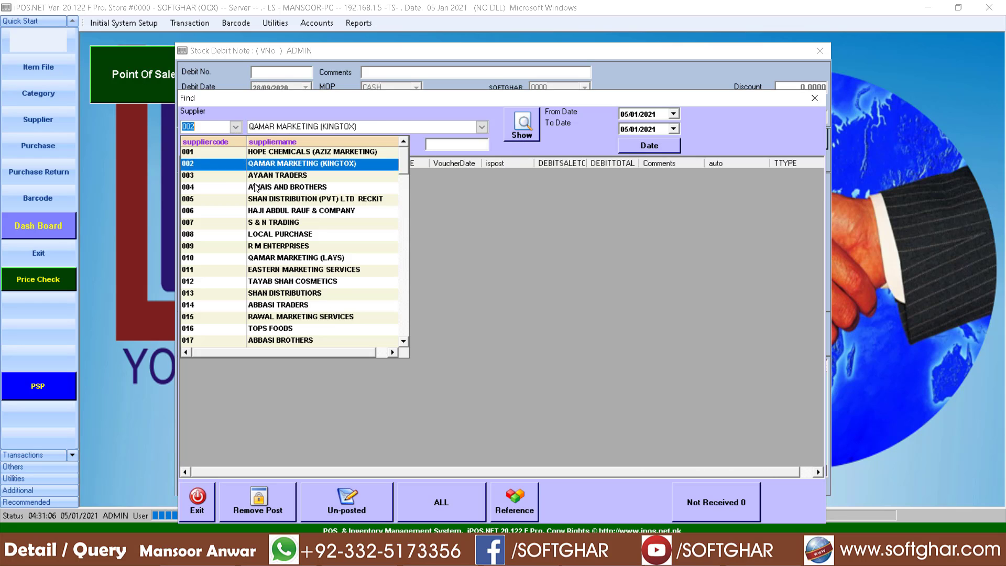
{"action": "left_click", "coordinate": [351, 197]}
{"action": "left_click", "coordinate": [533, 122]}
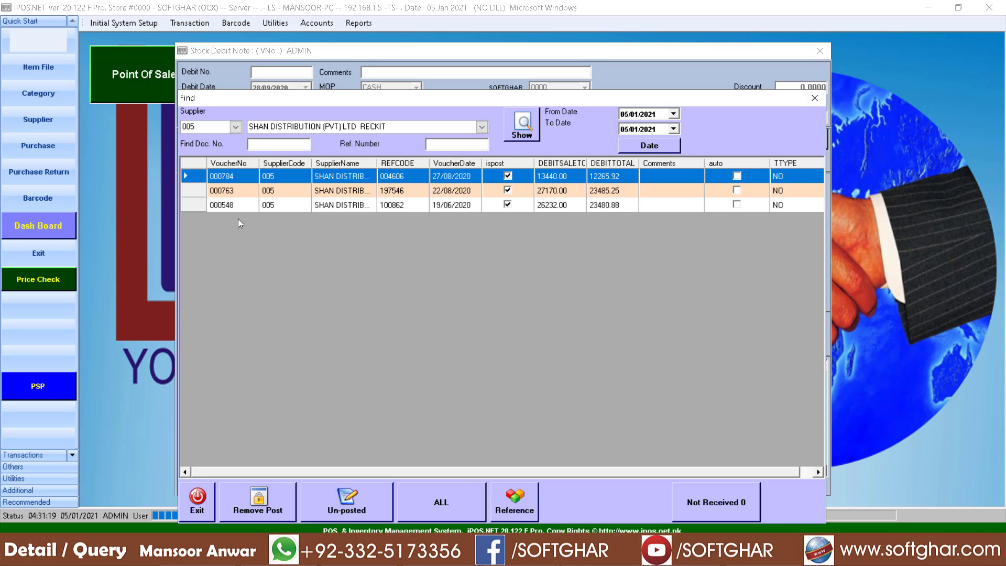
{"action": "left_click", "coordinate": [222, 188]}
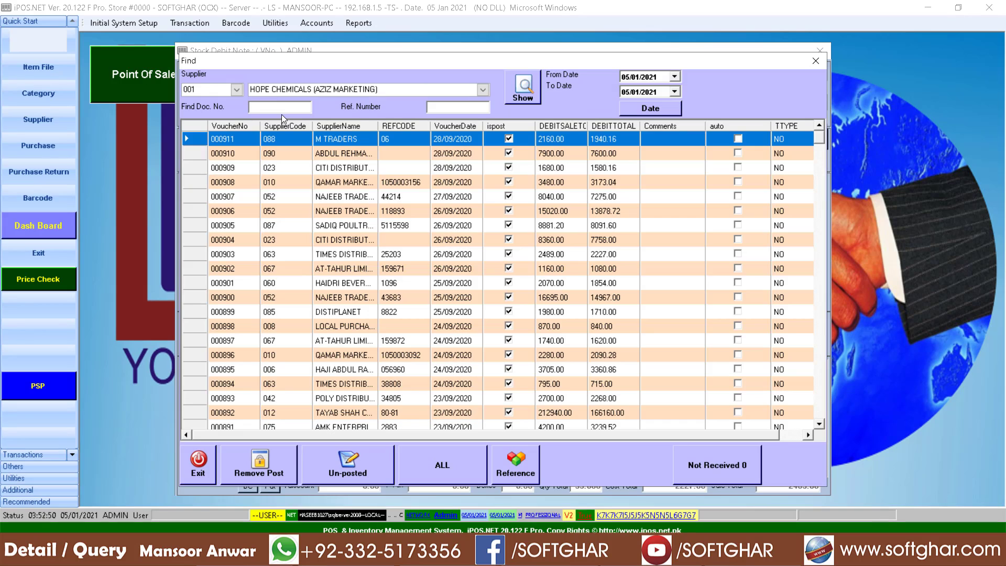
Remove the posting from voucher 000903 with the authorisation password, then close the search.
{"action": "type", "text": "000903"}
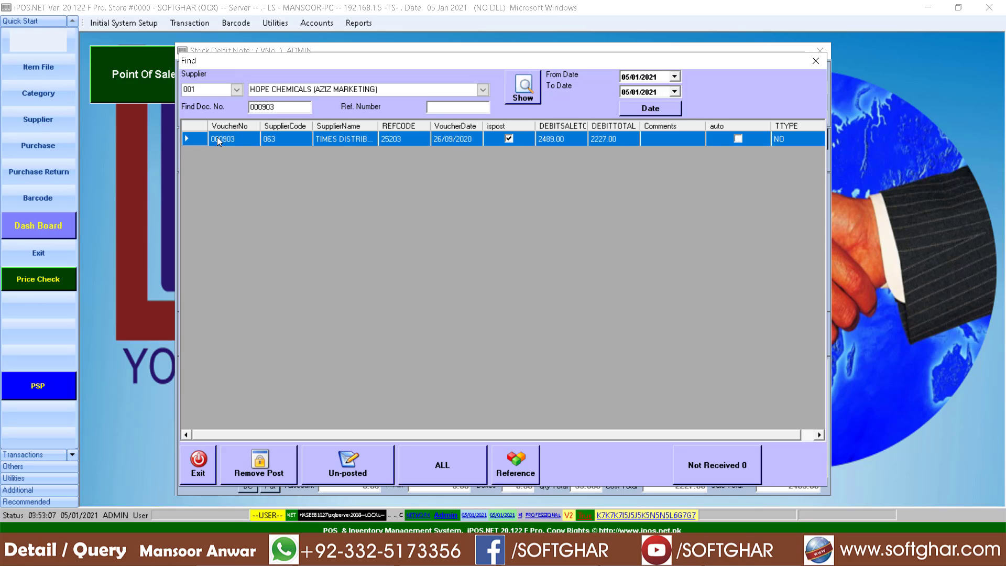
{"action": "left_click", "coordinate": [266, 470]}
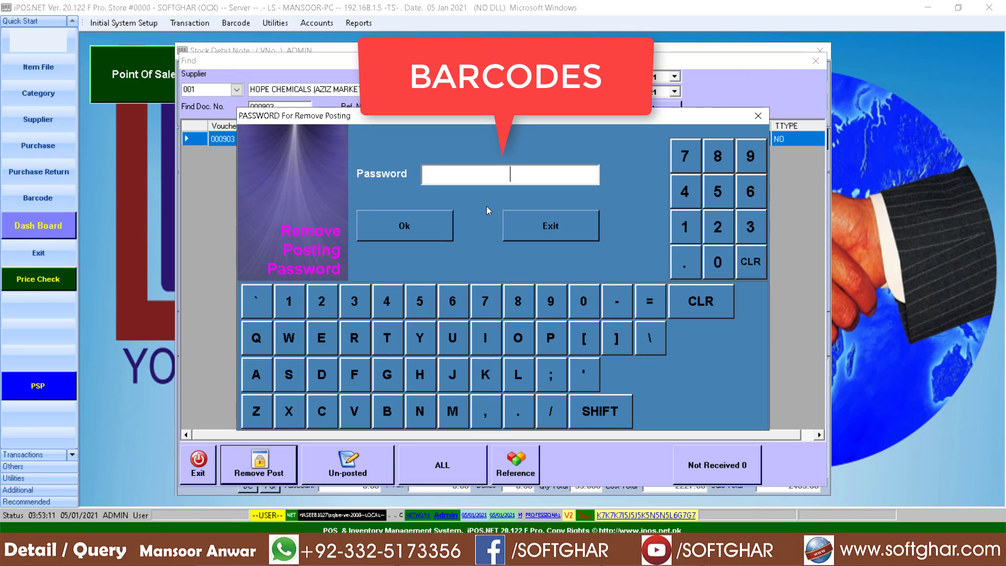
{"action": "type", "text": "********"}
{"action": "left_click", "coordinate": [426, 232]}
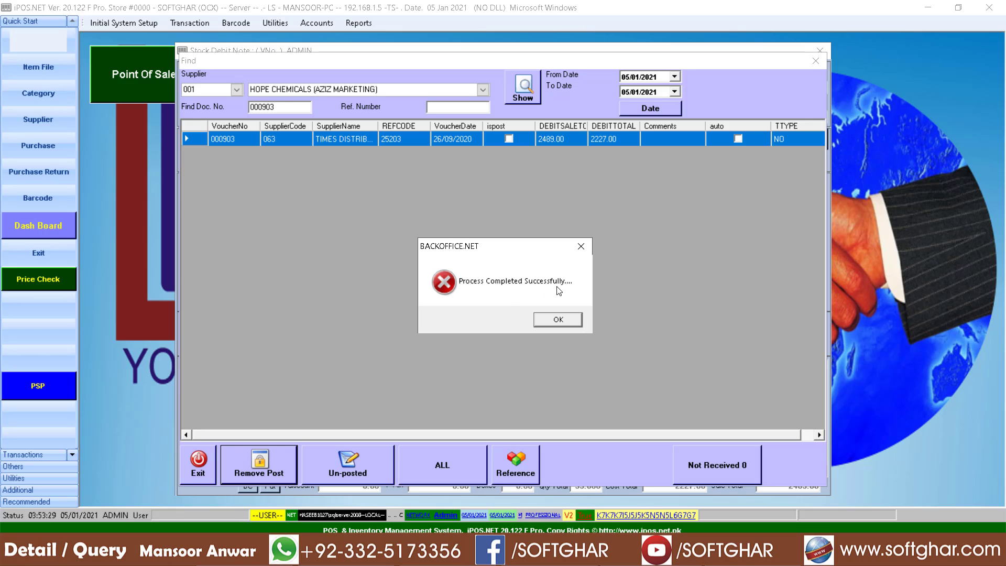
{"action": "left_click", "coordinate": [565, 319]}
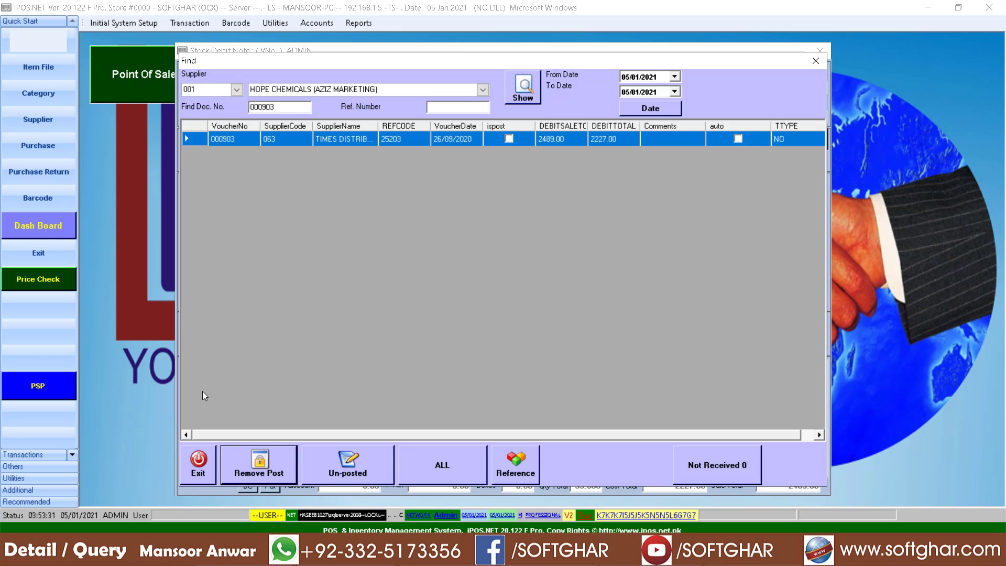
{"action": "left_click", "coordinate": [206, 461]}
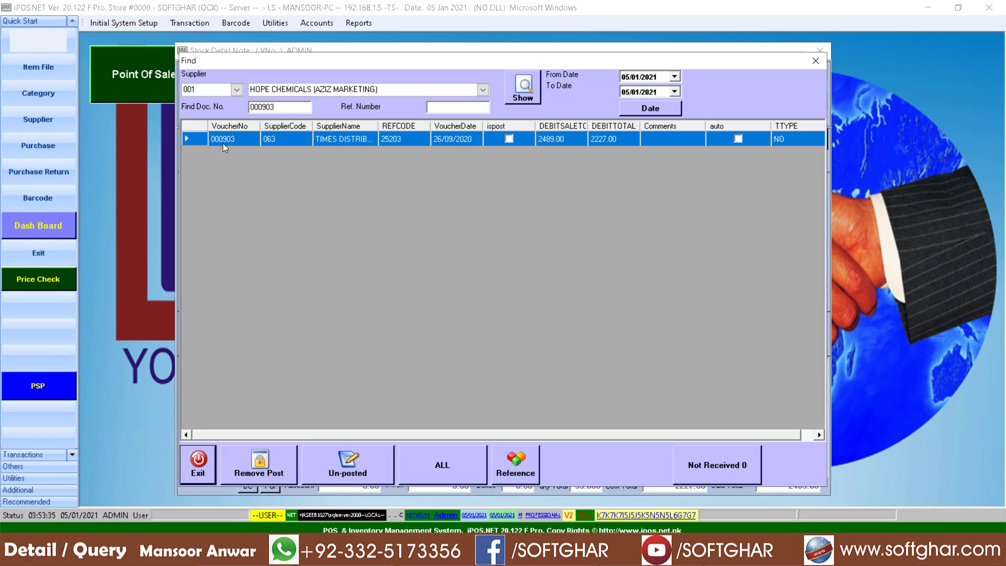
Change the DAWN CAKE RUSK 300GM line's quantity to 5 and save it.
{"action": "left_click", "coordinate": [204, 460]}
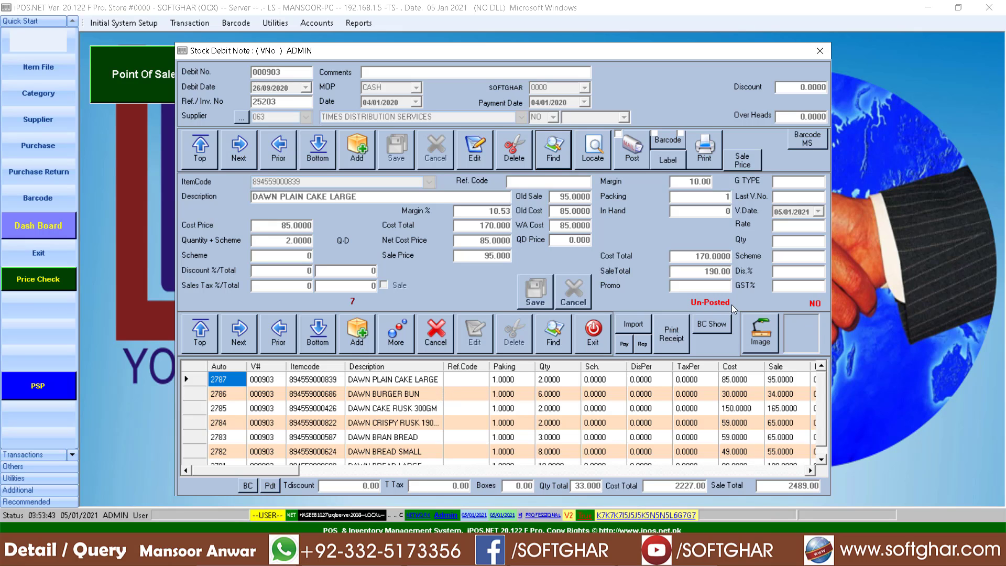
{"action": "left_click", "coordinate": [403, 412]}
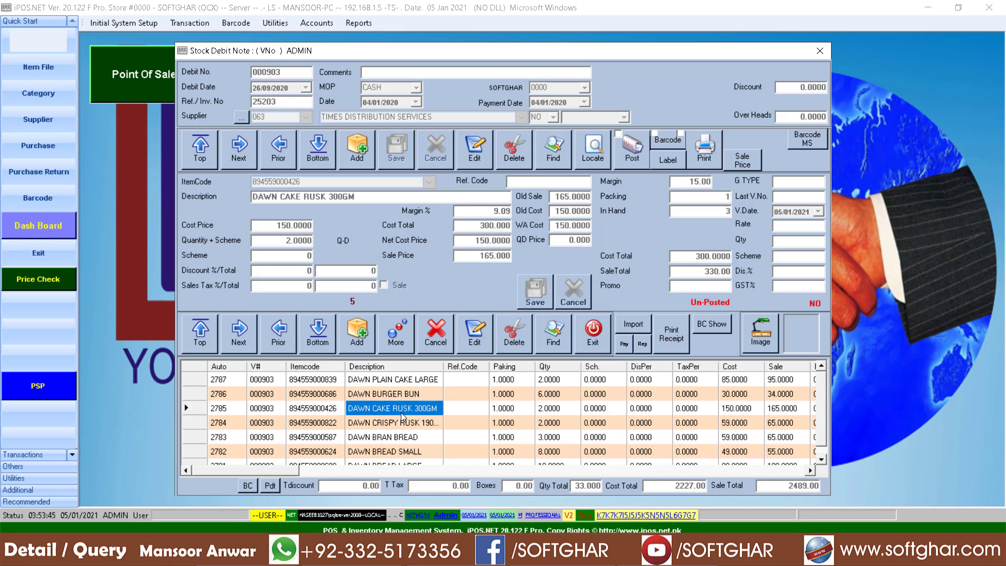
{"action": "left_click", "coordinate": [481, 343]}
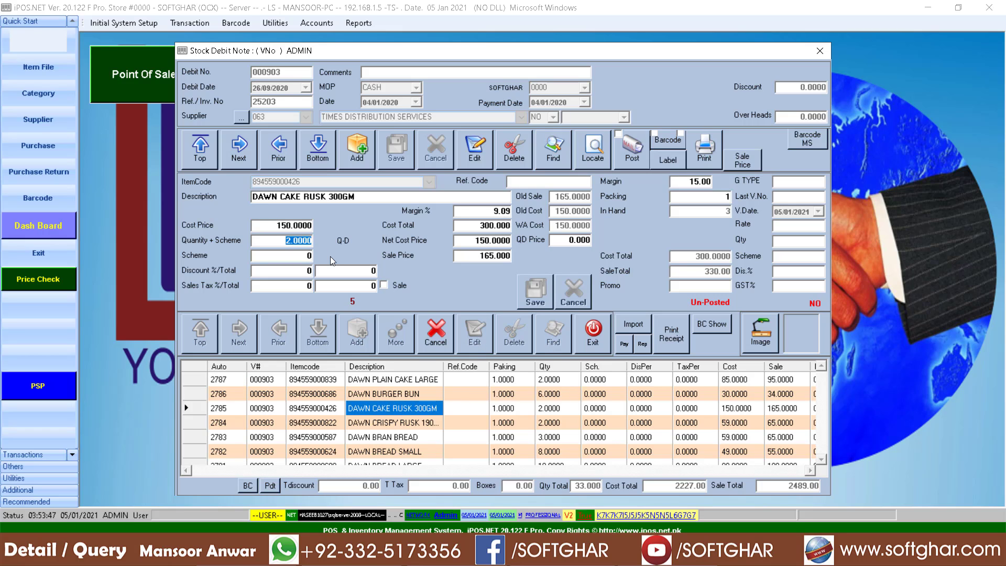
{"action": "type", "text": "5"}
{"action": "key", "text": "Return"}
{"action": "key", "text": "Return"}
{"action": "key", "text": "Return"}
{"action": "key", "text": "Return"}
{"action": "key", "text": "Return"}
{"action": "key", "text": "Return"}
{"action": "key", "text": "Return"}
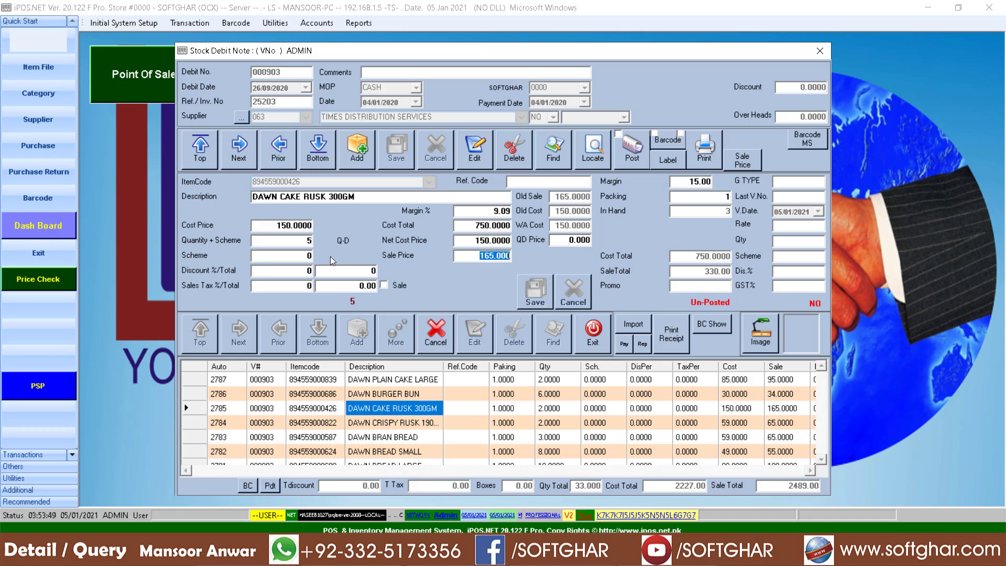
{"action": "key", "text": "Return"}
{"action": "key", "text": "Return"}
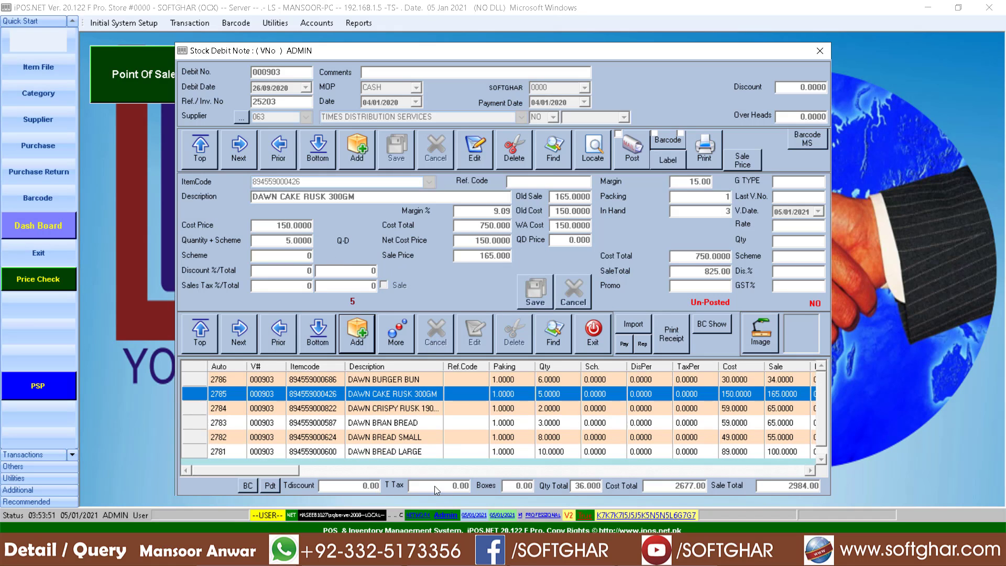
Delete the DAWN BRAN BREAD line from the voucher.
{"action": "left_click", "coordinate": [388, 423]}
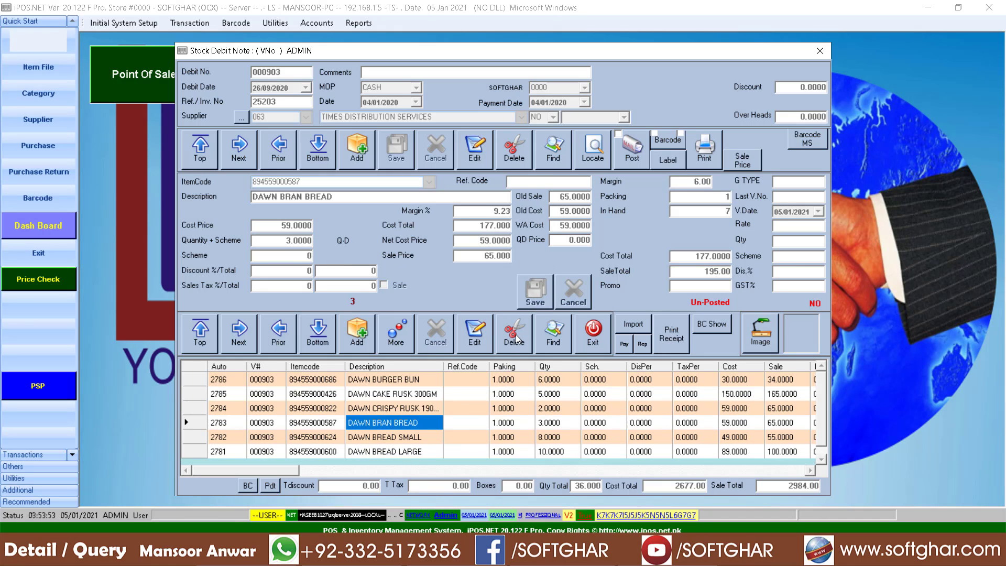
{"action": "left_click", "coordinate": [514, 335]}
{"action": "left_click", "coordinate": [507, 319]}
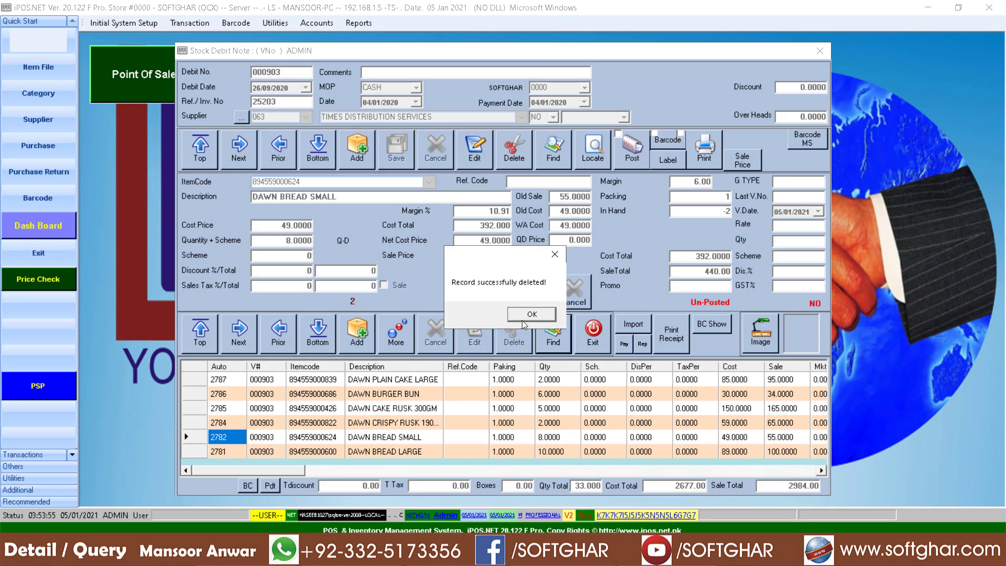
{"action": "left_click", "coordinate": [523, 319]}
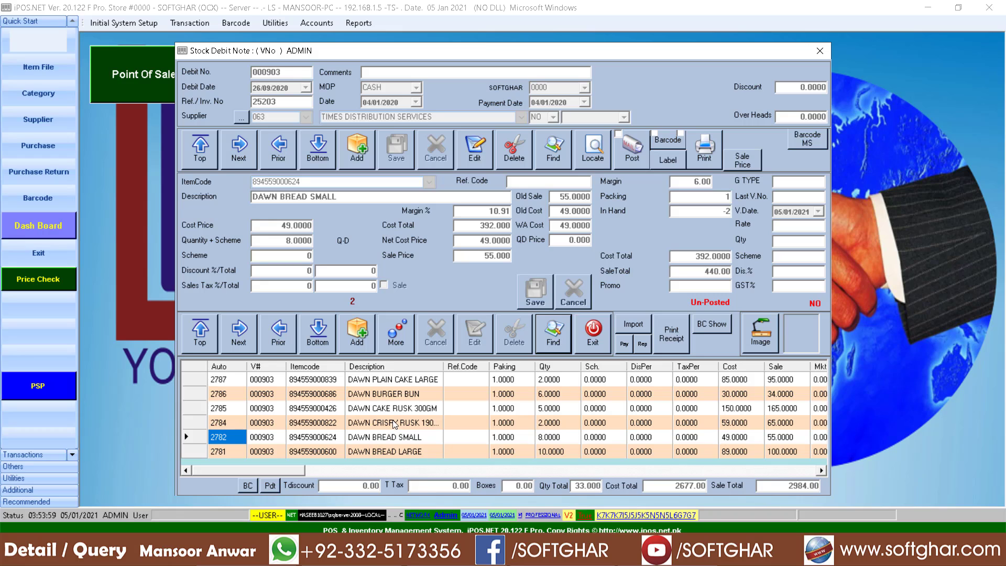
Start deleting the whole debit note with the password, then decline to keep the document.
{"action": "left_click", "coordinate": [523, 157]}
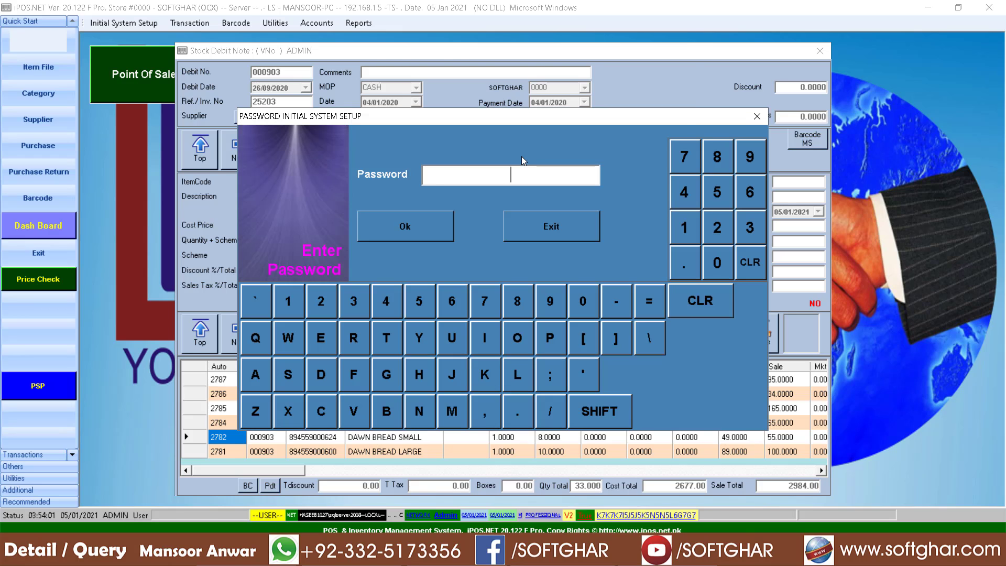
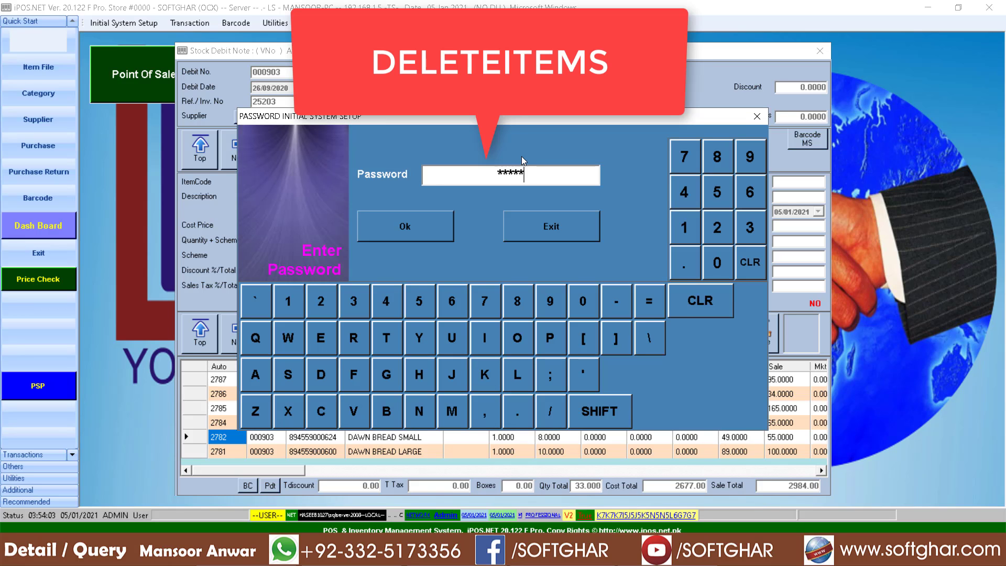
{"action": "key", "text": "Return"}
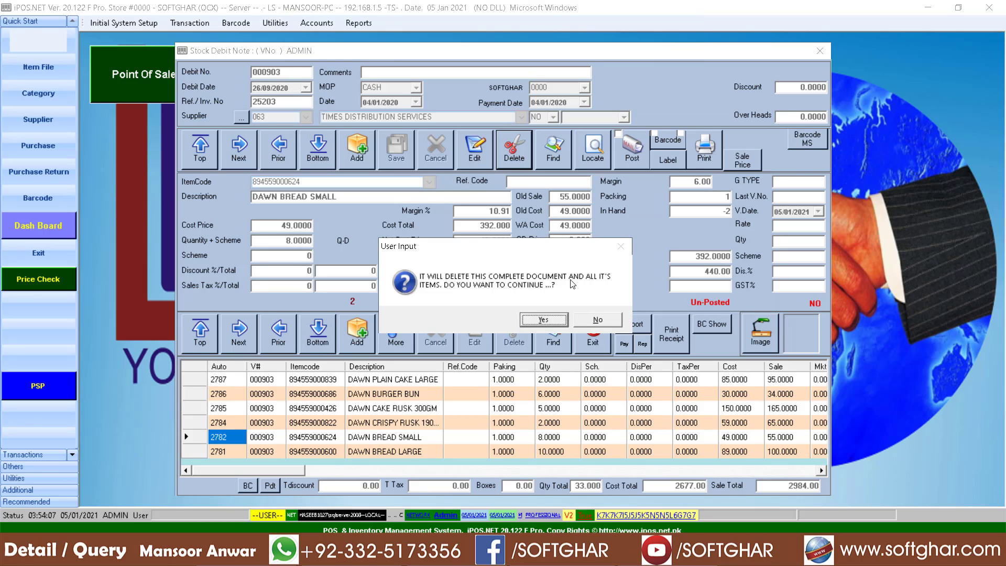
{"action": "left_click", "coordinate": [599, 322]}
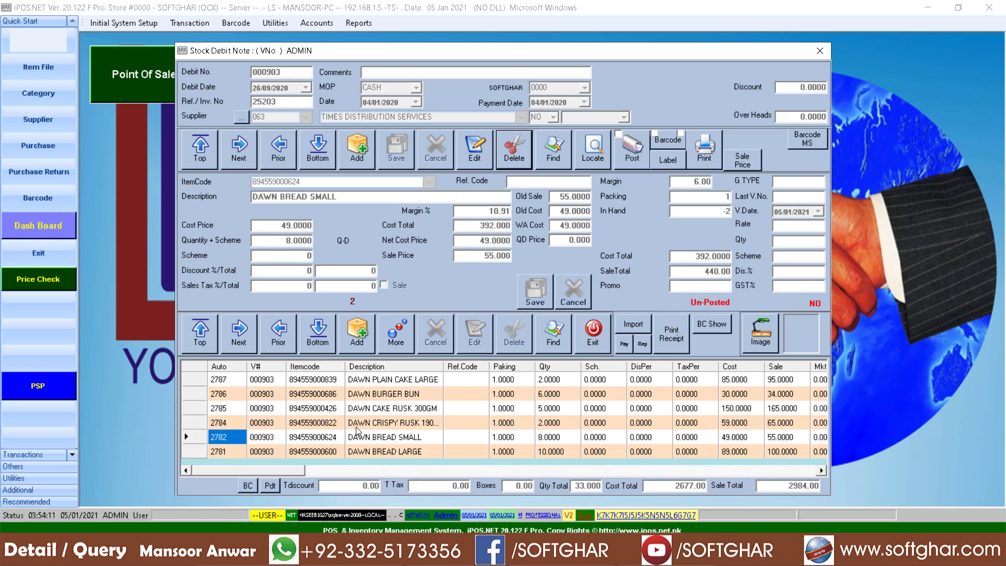
Post debit note 000903 again and acknowledge the success message.
{"action": "left_click", "coordinate": [382, 422]}
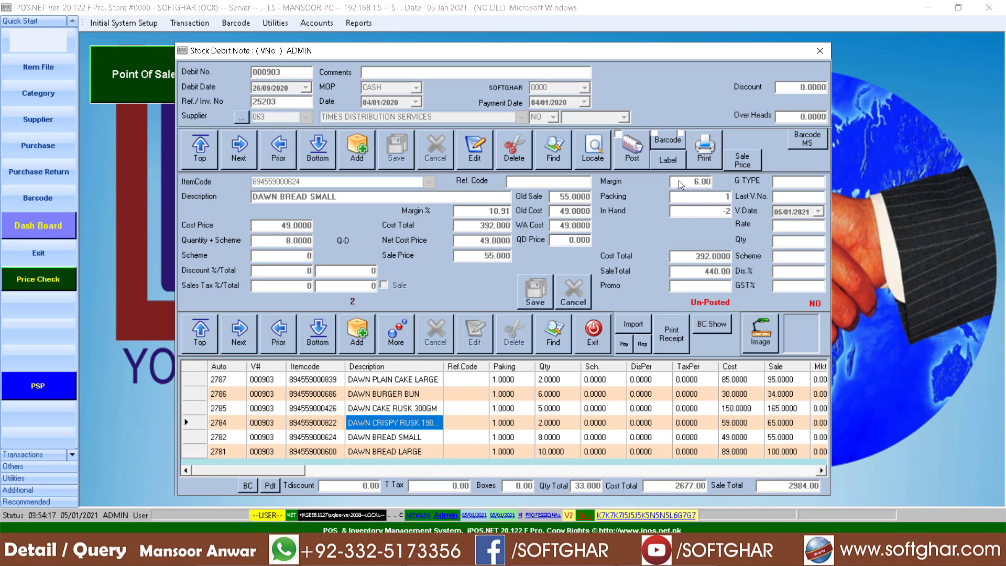
{"action": "left_click", "coordinate": [637, 160]}
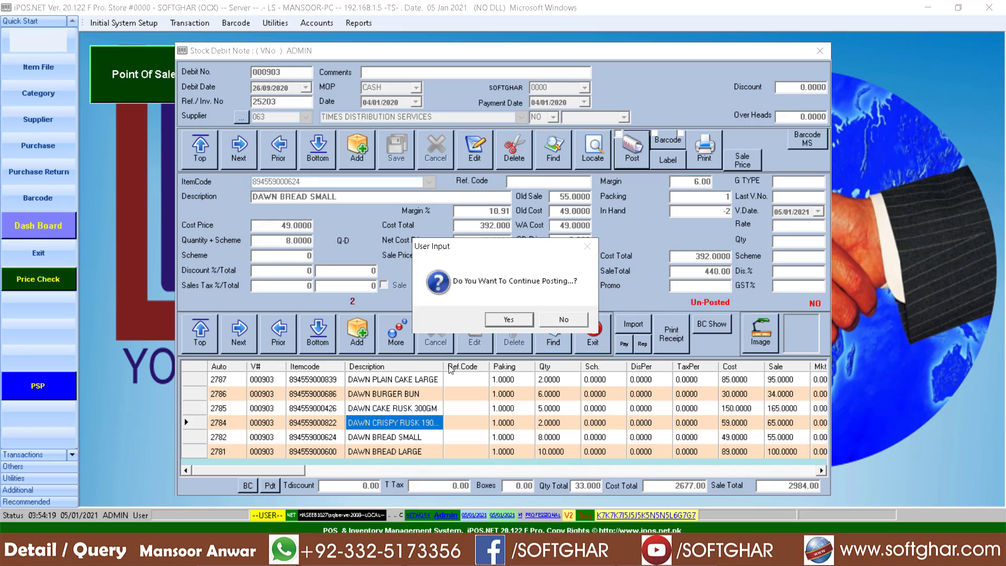
{"action": "left_click", "coordinate": [496, 324]}
{"action": "left_click", "coordinate": [557, 320]}
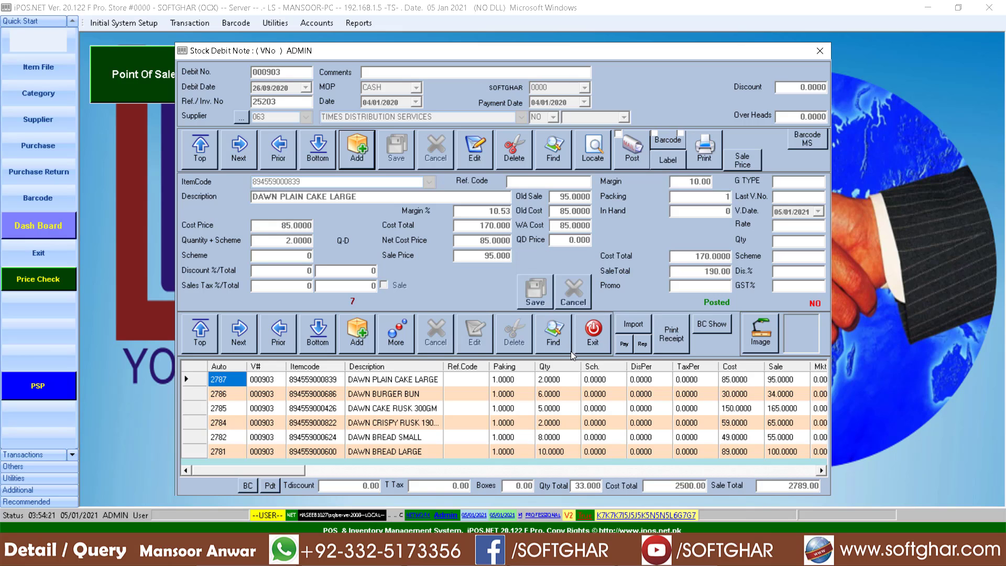